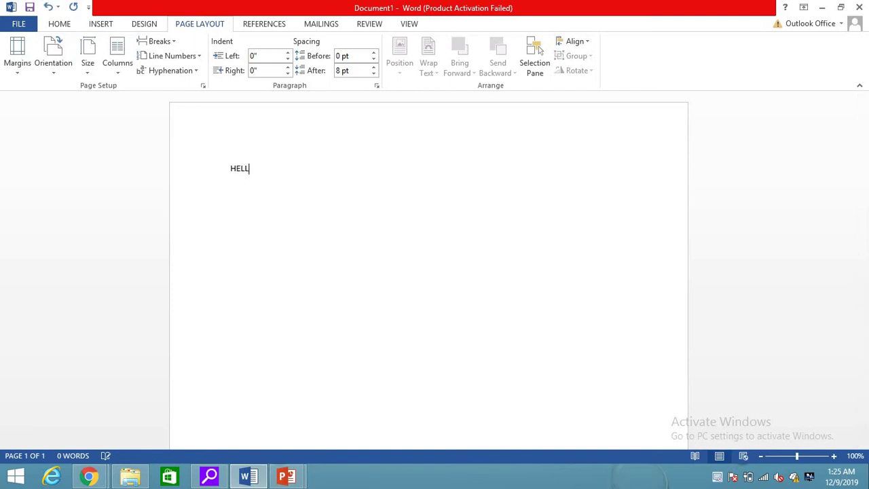
- Complete the document's first line so that it reads HELLO THIS
text(THIS SIS)
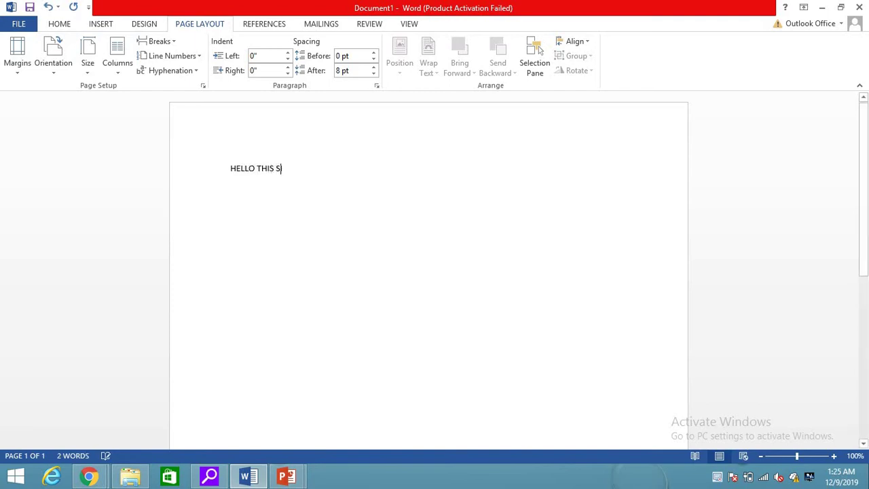
key(BackSpace)
key(BackSpace)
key(BackSpace)
key(BackSpace)
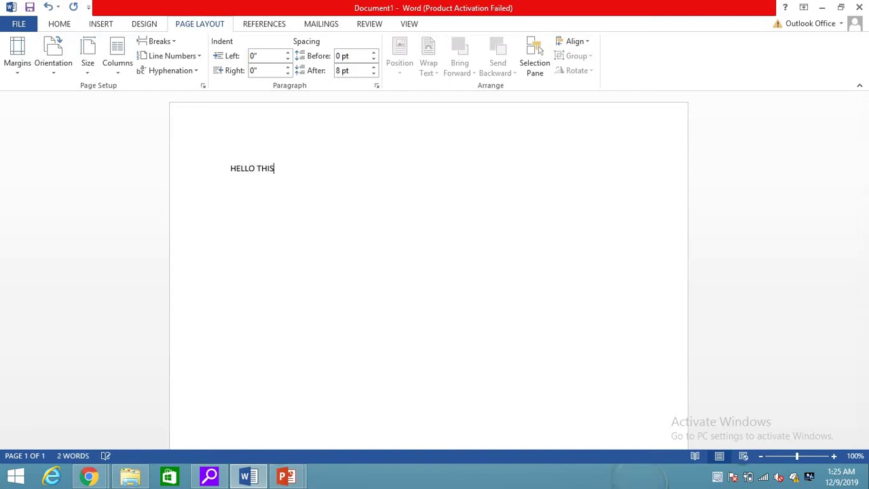
text(IS M)
key(BackSpace)
key(BackSpace)
key(BackSpace)
key(BackSpace)
- Add the line IS MY FIRST WORD below the first line, leaving blank lines between them
key(Return)
key(Return)
text(IS MY)
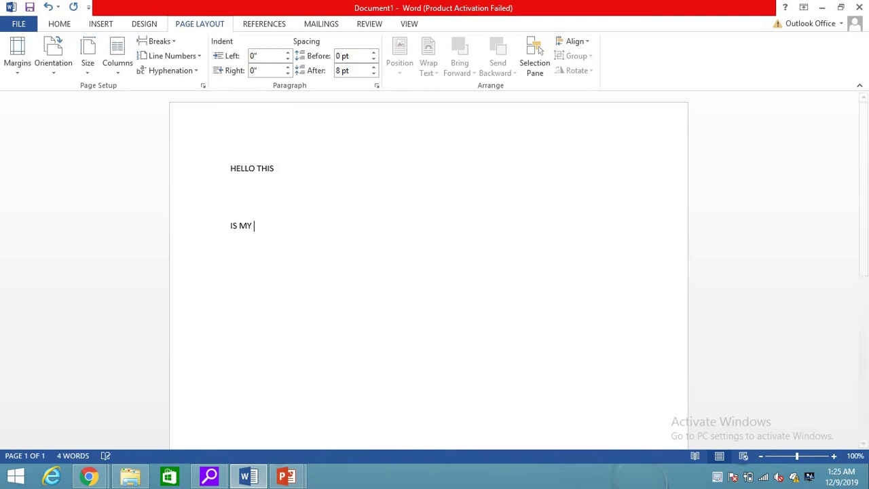
text( FIRST WORD)
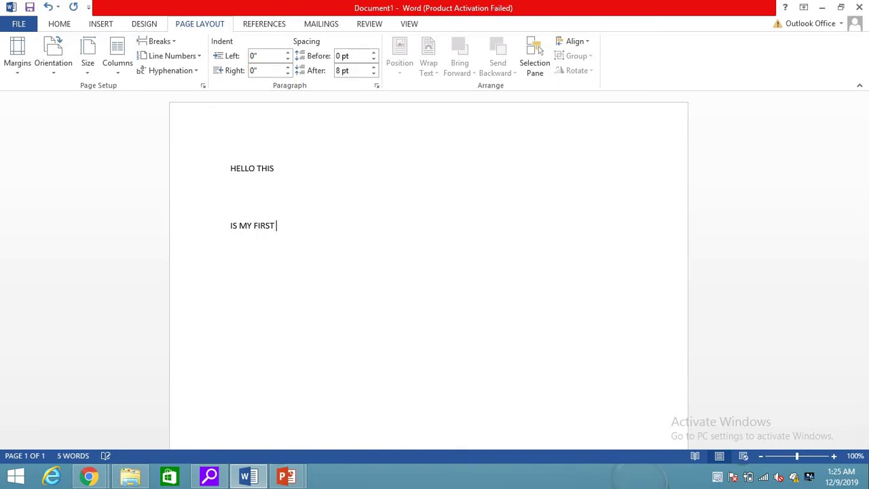
- Add the line TESTING LEARNING below IS MY FIRST WORD, leaving blank lines between them
key(Return)
text(\)
key(BackSpace)
key(Return)
key(Return)
text(TESTING LEA)
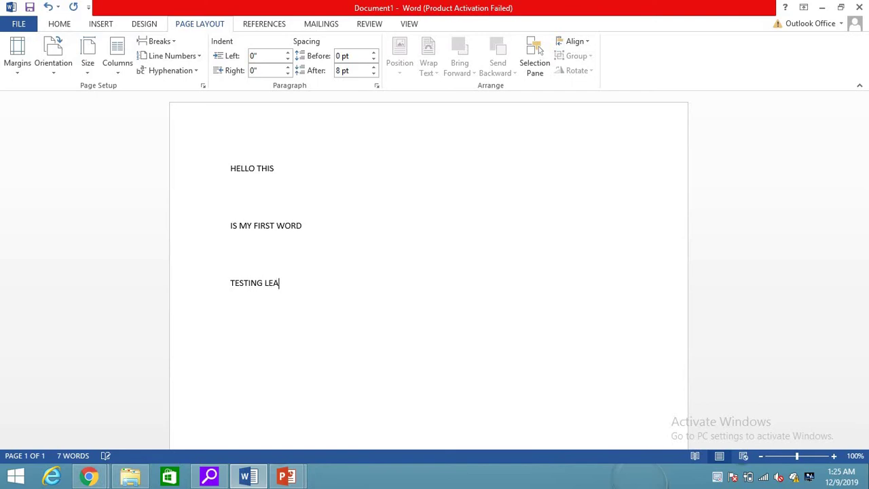
text(RNING)
- Append a backslash after TESTING LEARNING and add the line THANK YOU below it, with one blank line between them
key(Return)
text(\)
key(Left)
key(BackSpace)
key(BackSpace)
key(Right)
key(Return)
key(Return)
text(THANK YOU)
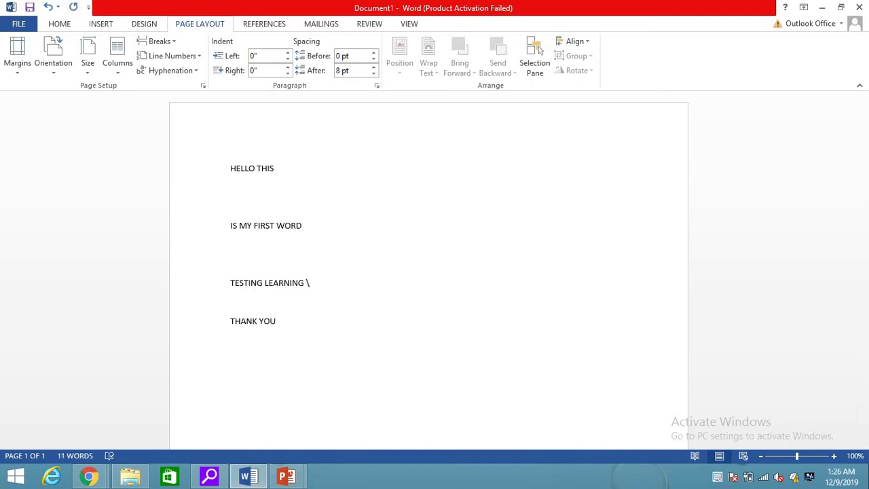
- Select the whole document and apply the Narrow margins preset, 0.5" on all sides
key(ctrl+a)
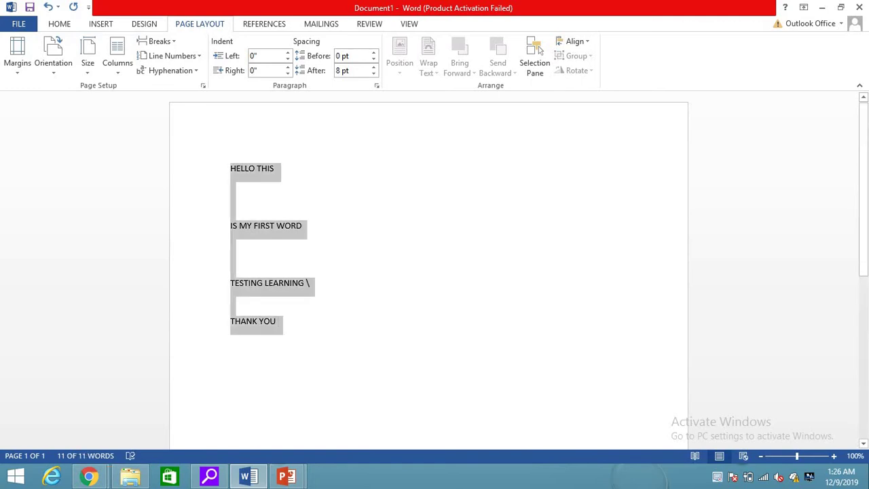
click(17, 58)
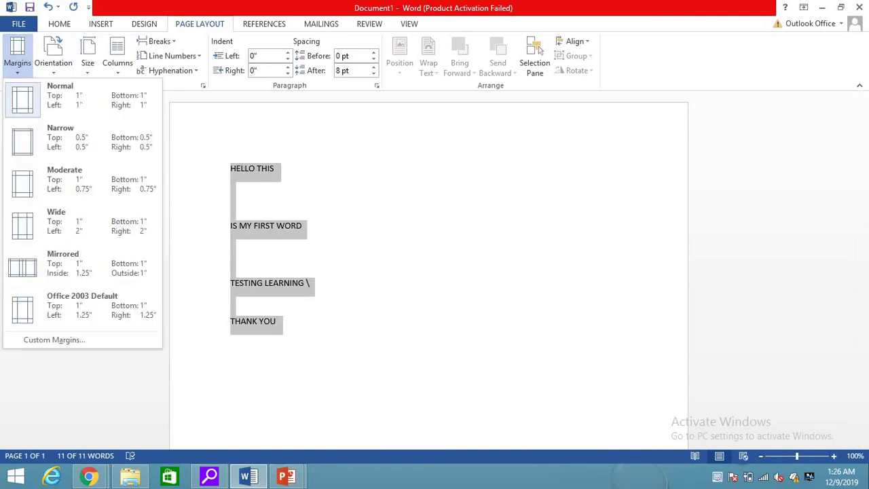
key(Escape)
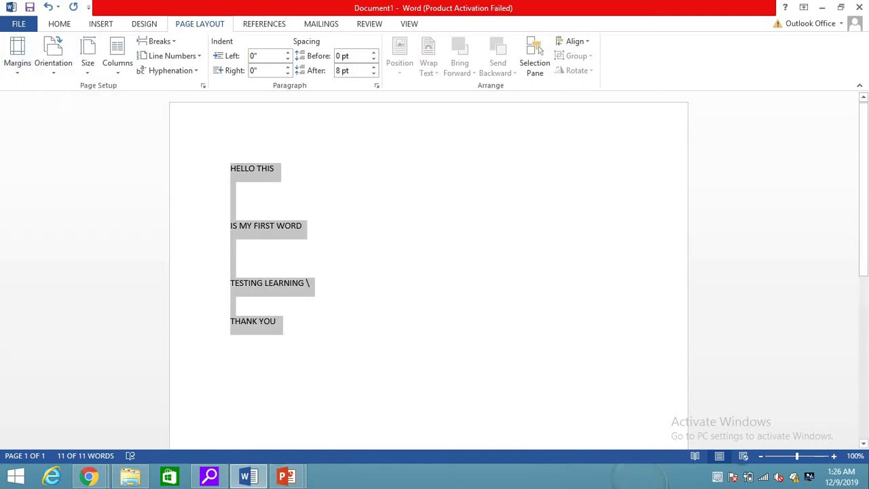
- Set the page orientation to Landscape, viewing the whole page at 50% zoom
click(53, 54)
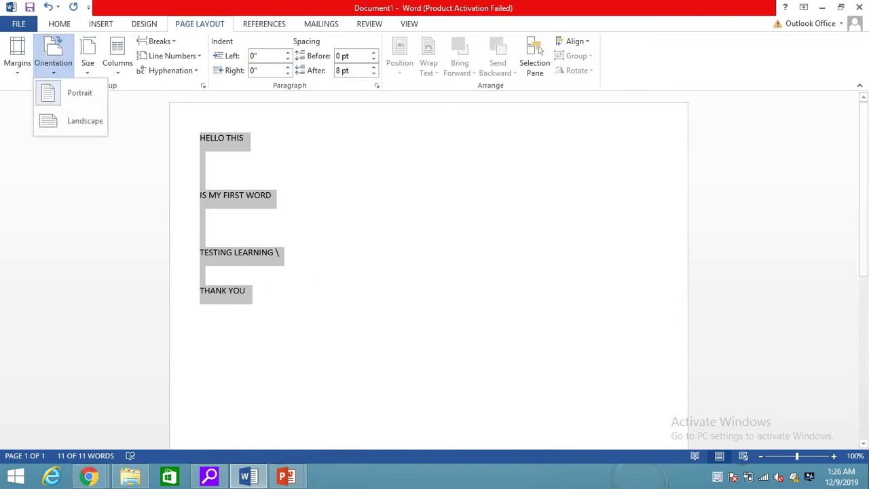
key(Escape)
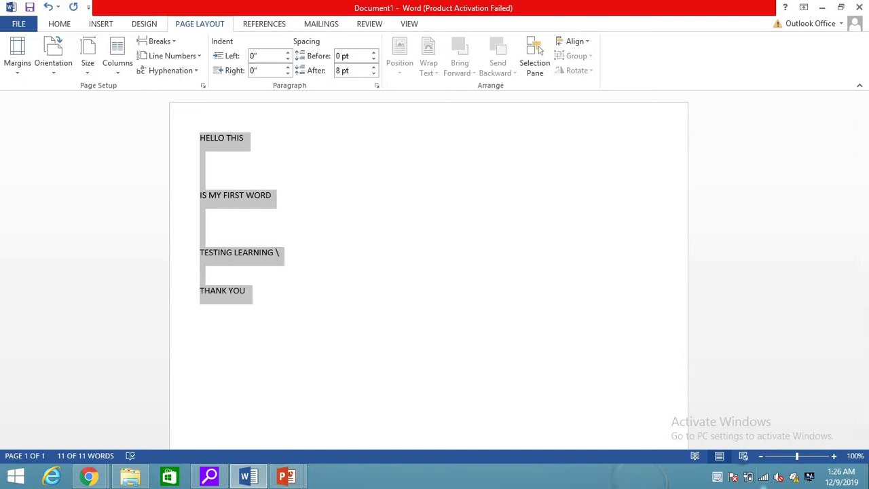
scroll(428, 274, down, 5)
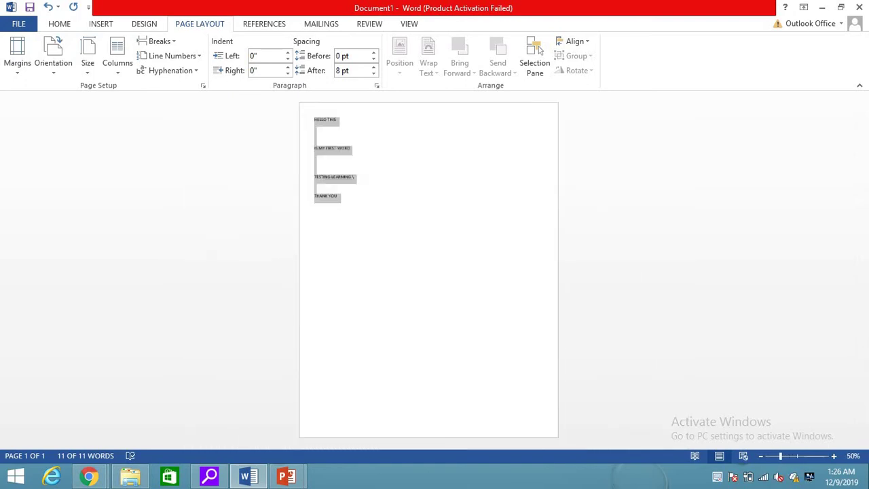
click(53, 57)
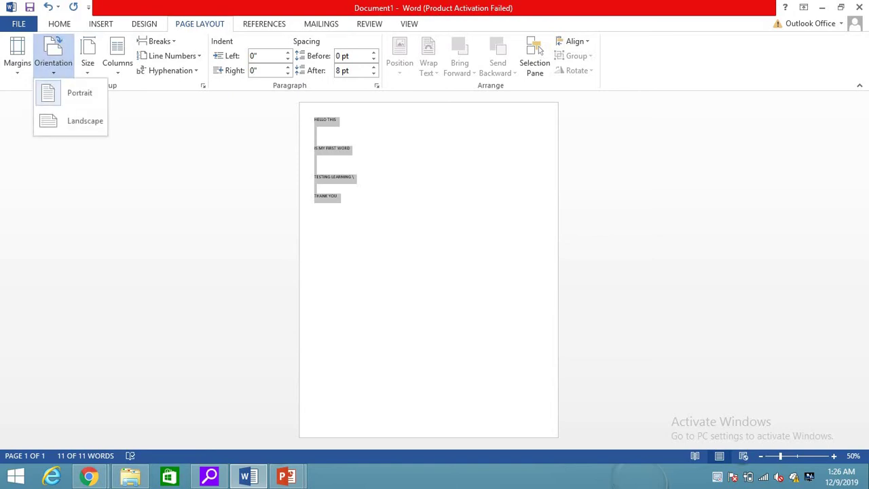
click(86, 120)
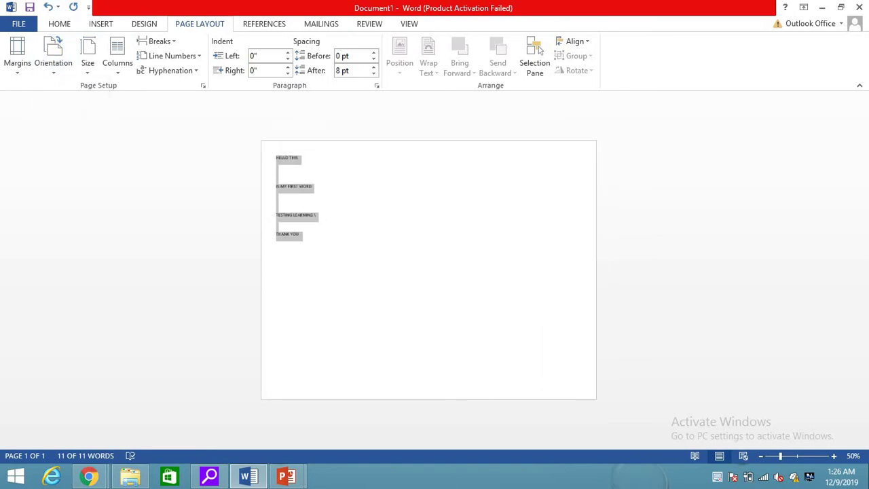
- Try the Tabloid, Letter, Executive and A3 paper sizes on the document one after another
click(88, 58)
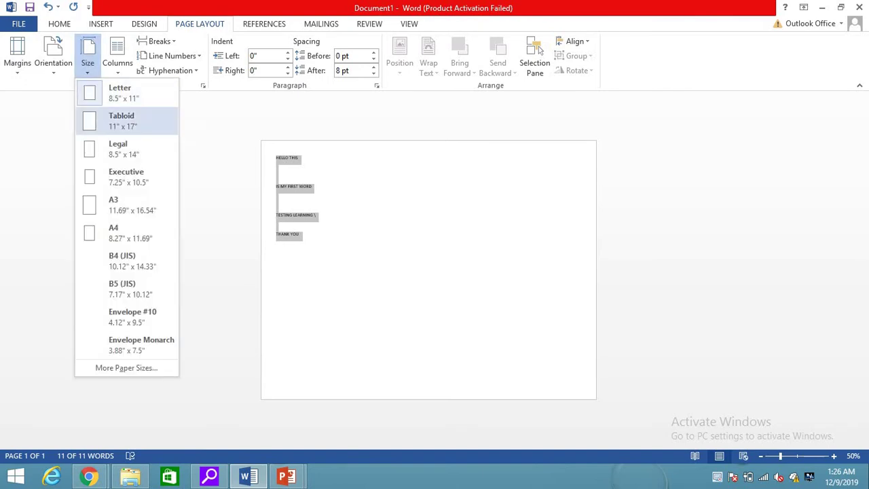
click(122, 120)
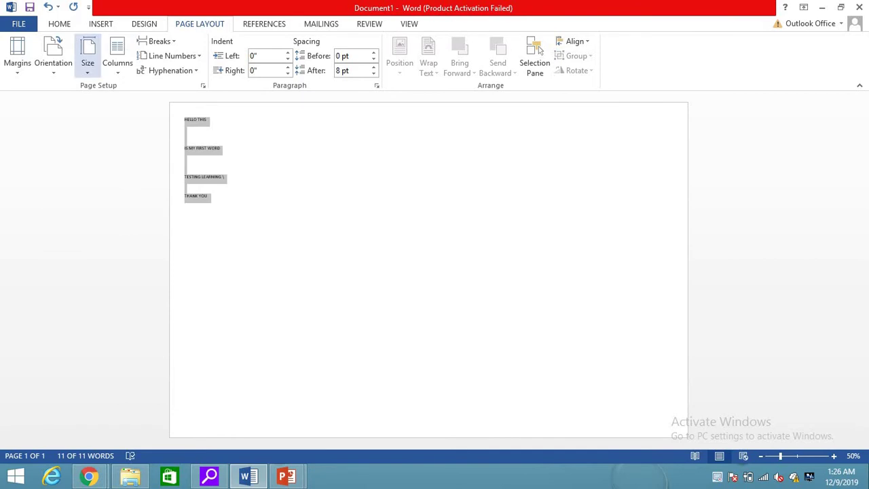
click(88, 57)
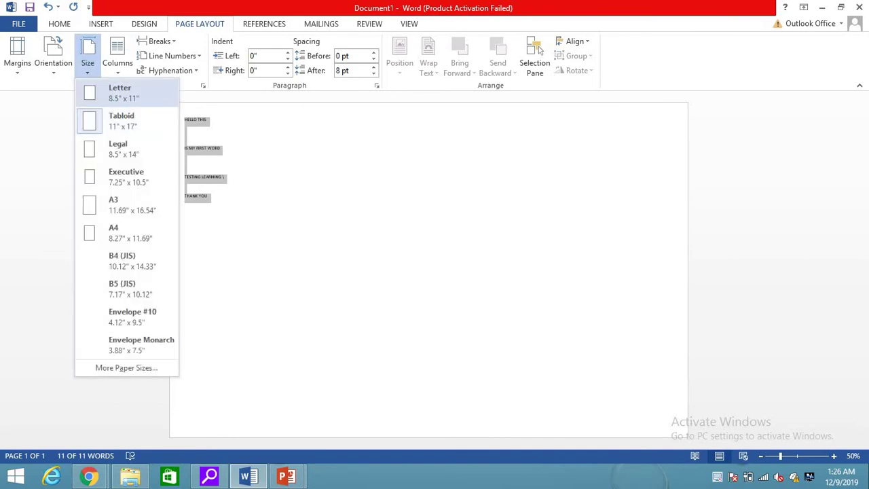
click(120, 92)
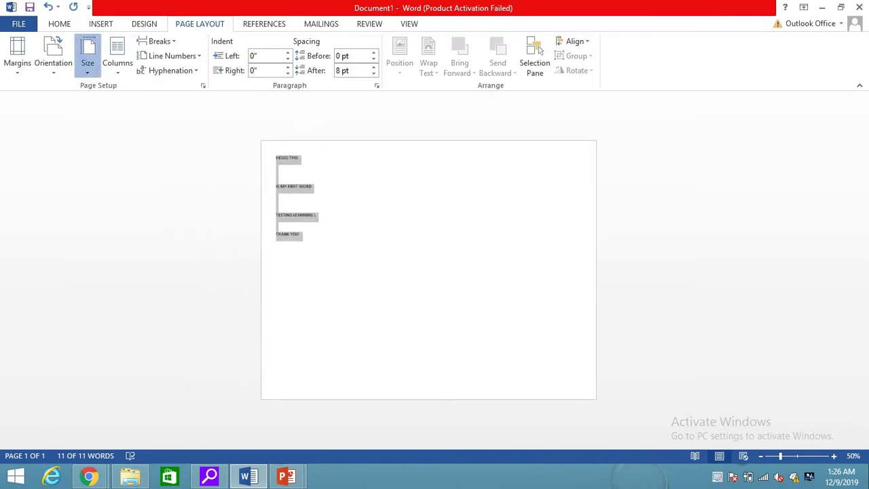
click(87, 57)
click(119, 172)
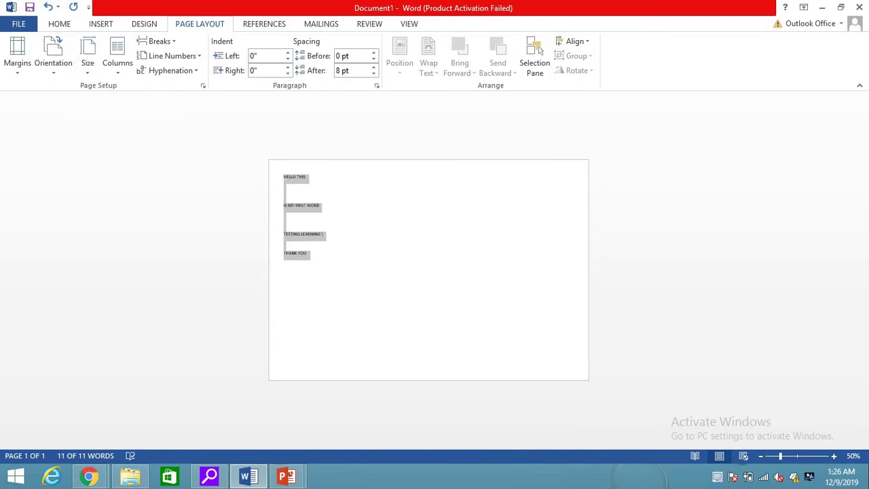
click(87, 57)
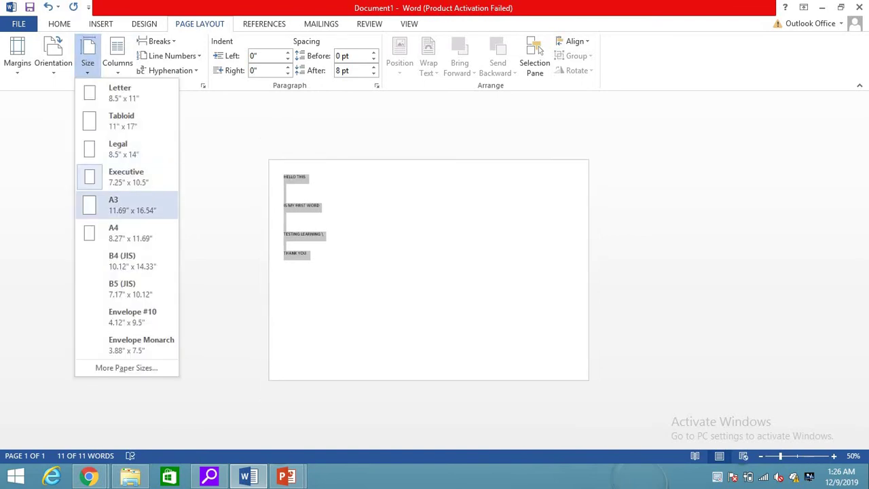
click(113, 203)
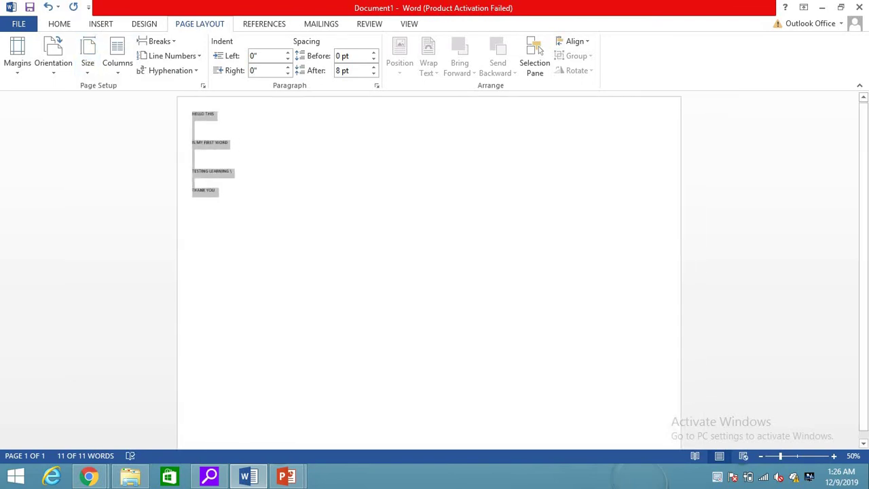
- Set the document's paper size to A4, 8.27" x 11.69"
click(87, 58)
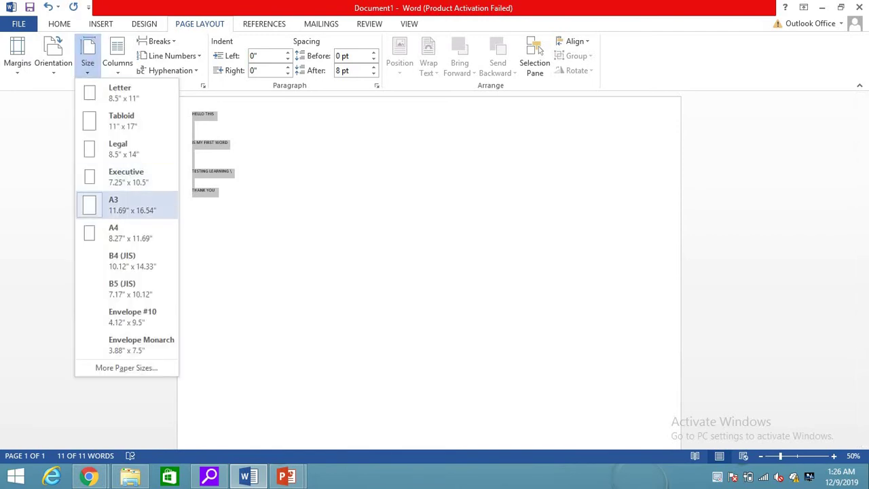
click(125, 233)
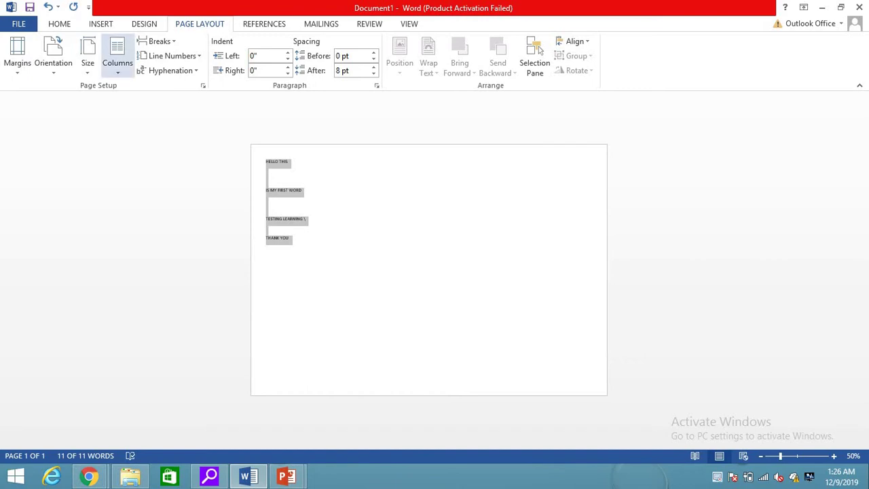
- Lay out the selected text in two columns and clear the selection
click(118, 57)
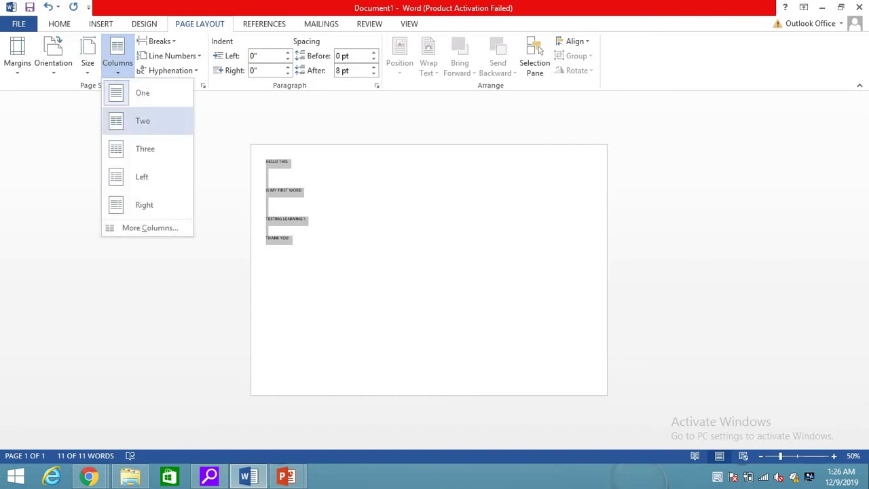
click(143, 121)
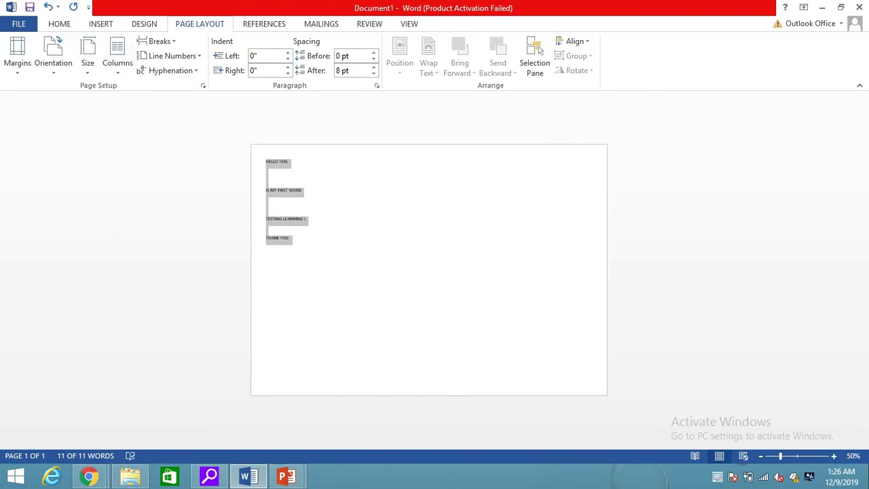
click(266, 180)
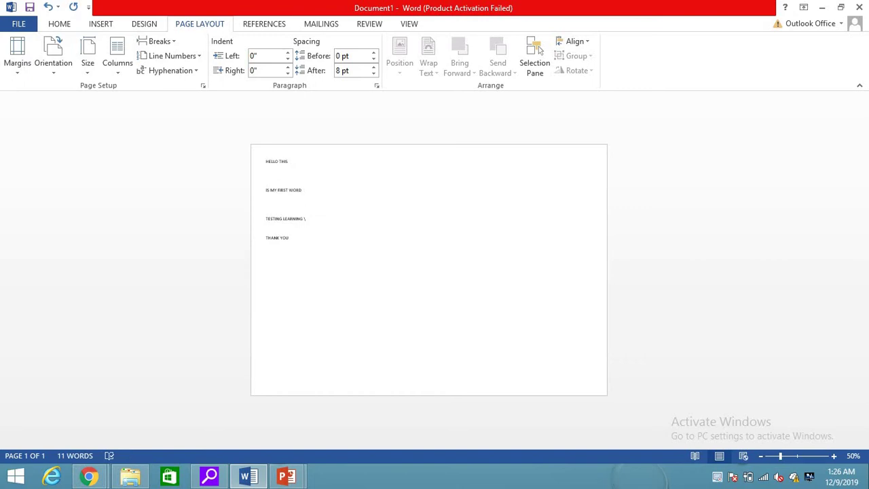
- Apply the Right column layout to the whole text and place the cursor on the blank line above THANK YOU
key(ctrl+a)
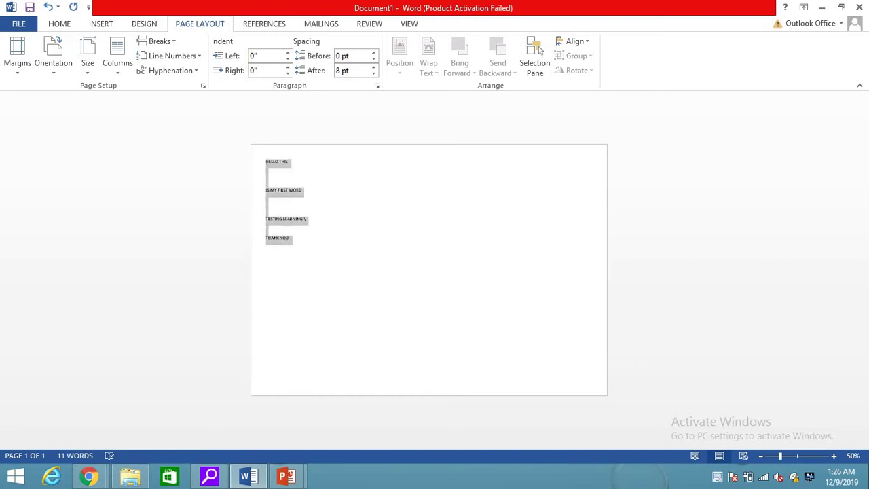
click(118, 55)
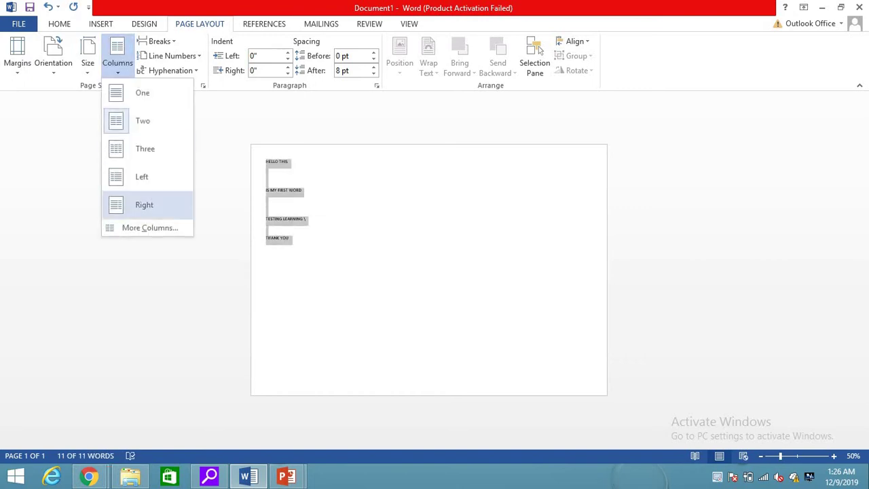
click(144, 204)
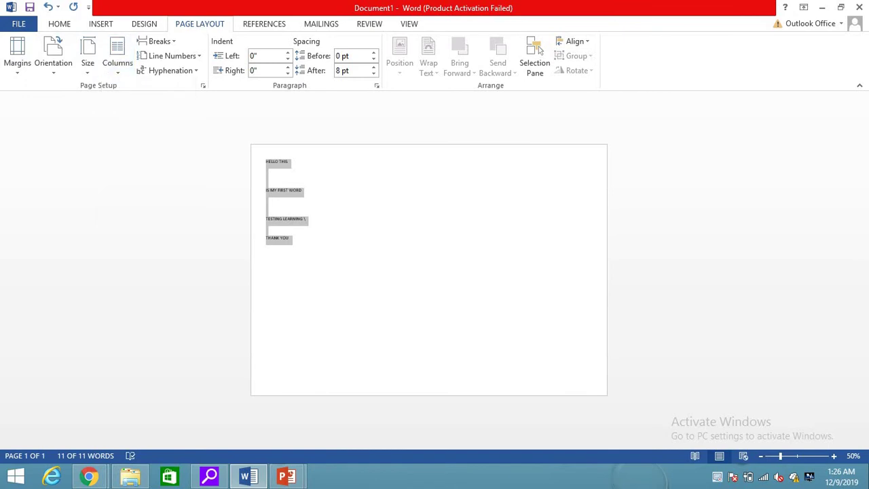
click(265, 229)
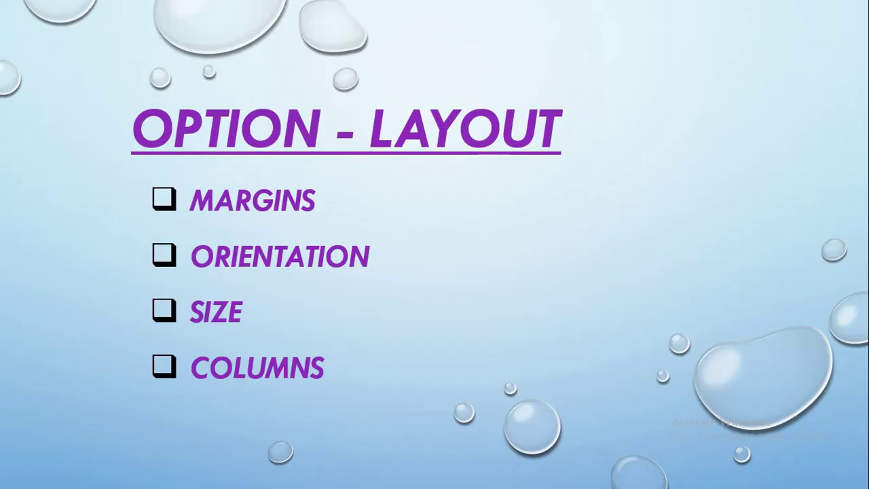
- Advance the PowerPoint slideshow to the slide on breaks, line numbers and hyphenation, and return to the Word document
key(Right)
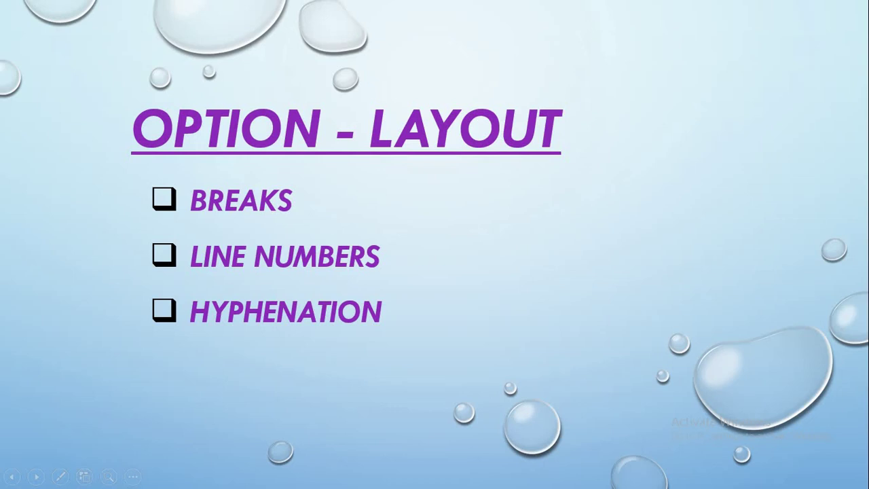
key(alt+Tab)
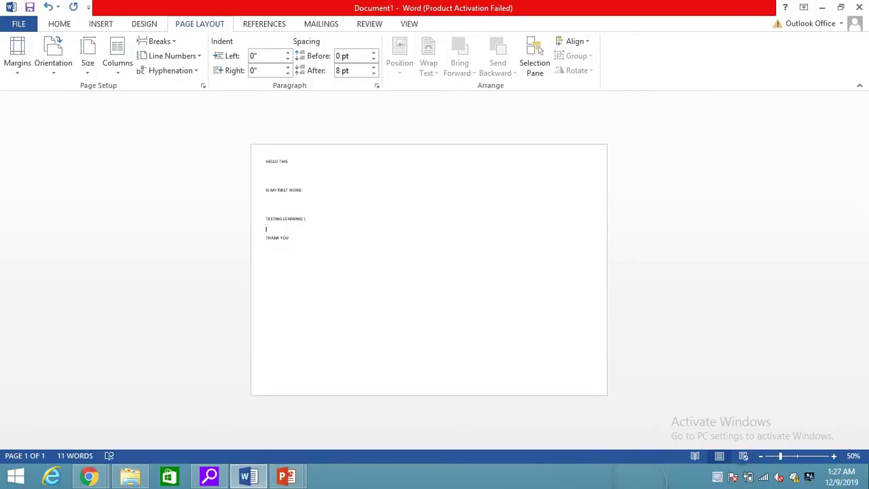
- Insert a page break at the blank line above THANK YOU
click(158, 41)
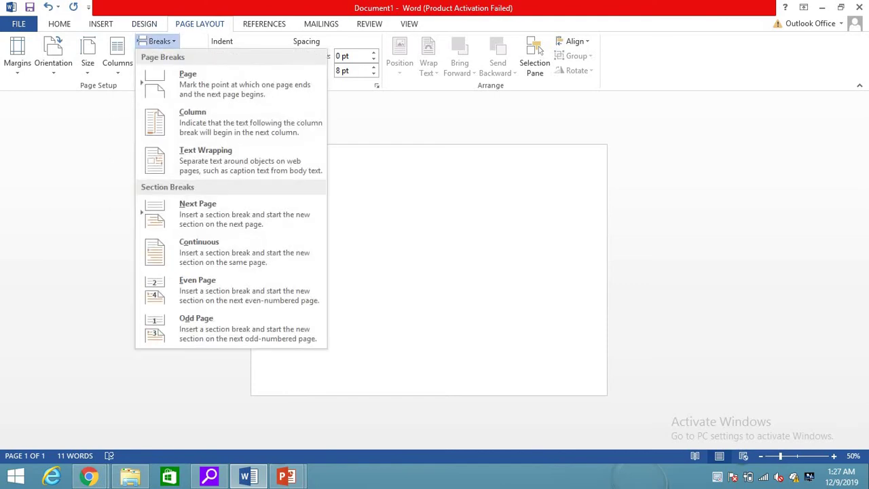
click(224, 84)
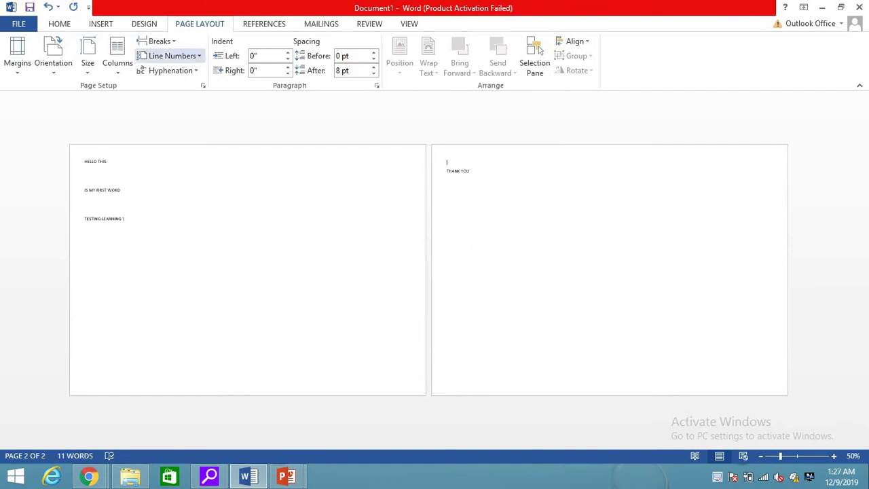
- Turn on continuous line numbering for the document
click(170, 56)
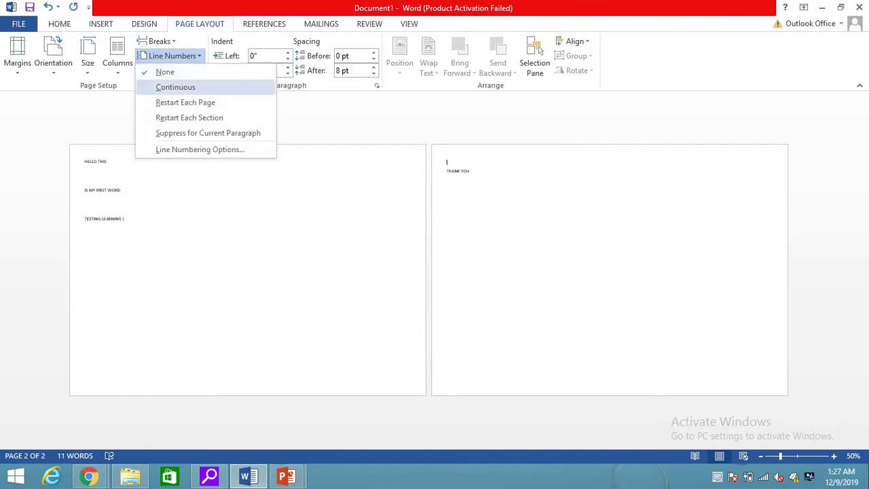
key(Return)
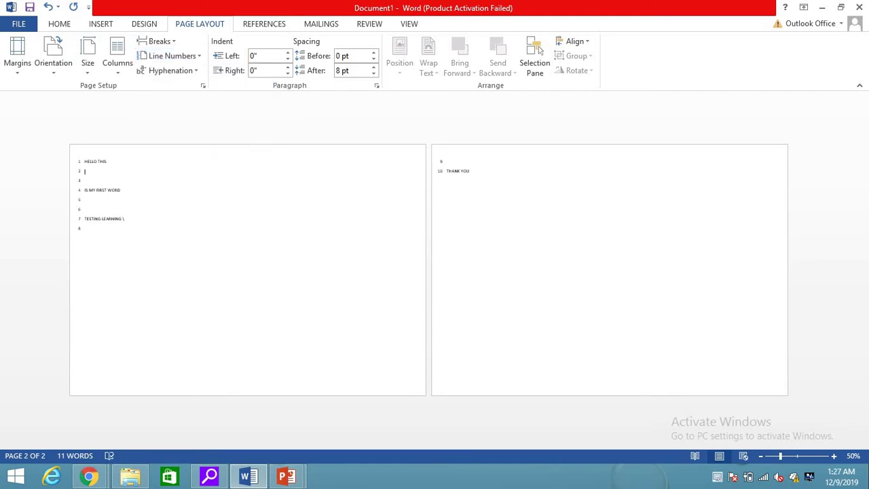
scroll(856, 241, up, 3)
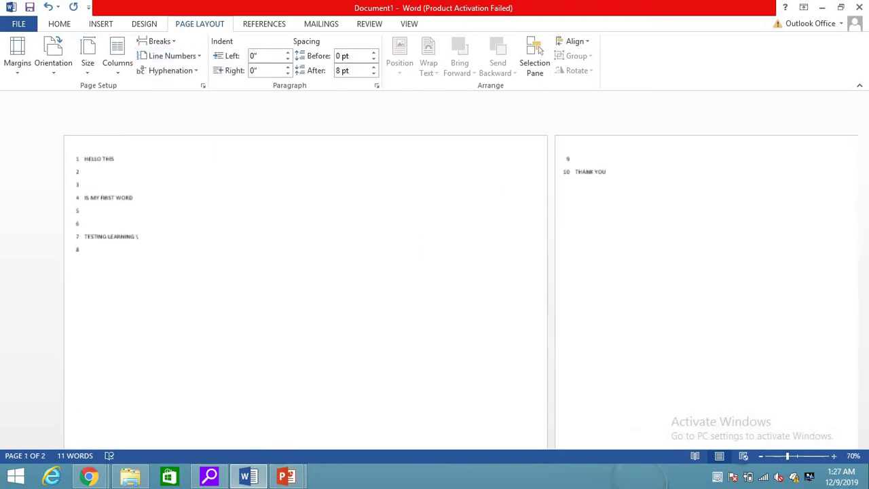
scroll(434, 271, up, 4)
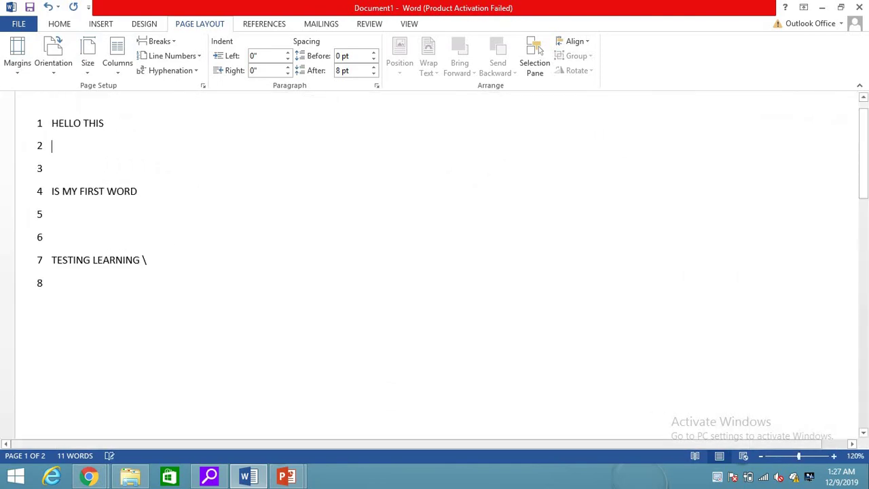
- Remove the line numbers from the document
key(Return)
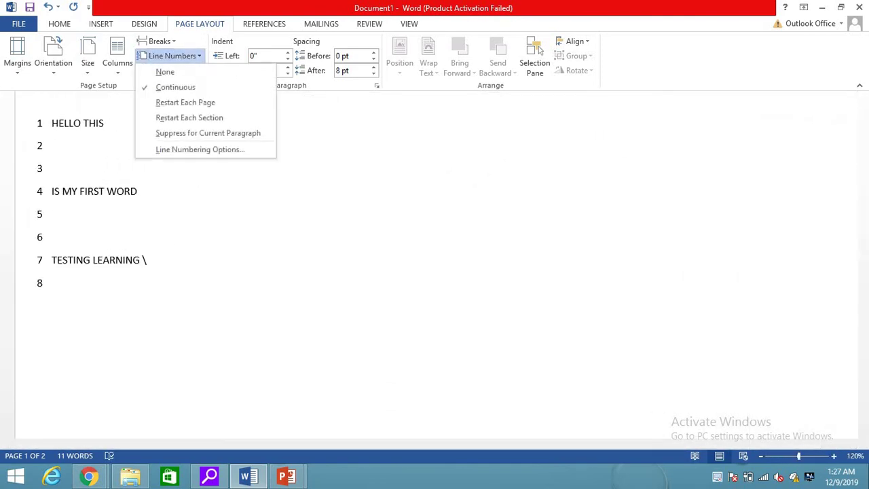
key(Return)
key(Down)
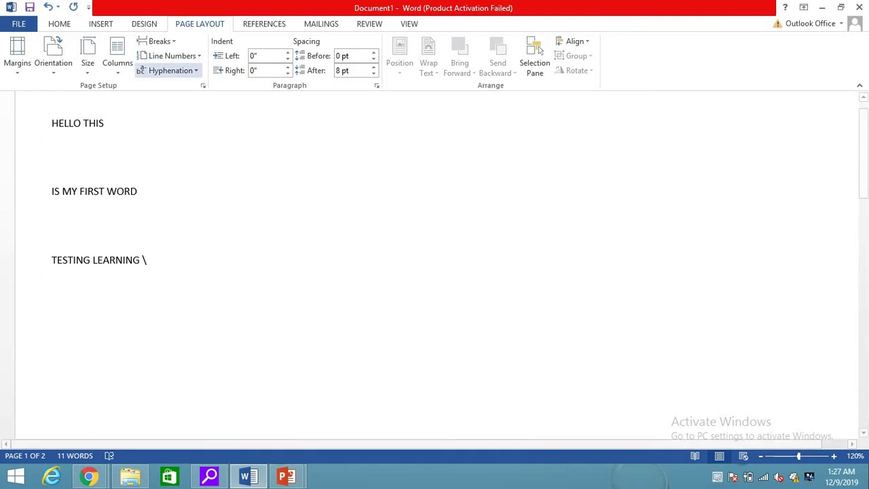
key(Return)
key(Escape)
key(Up)
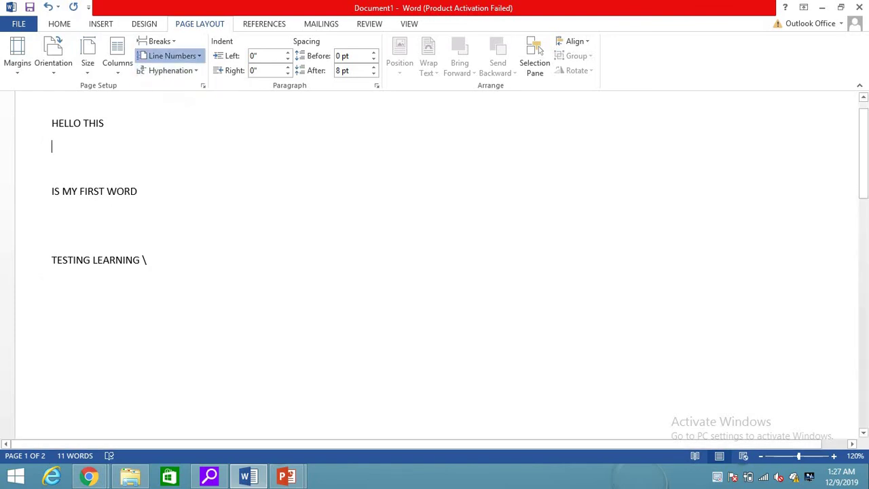
- Number the document's lines continuously again
key(Return)
key(Down)
key(Return)
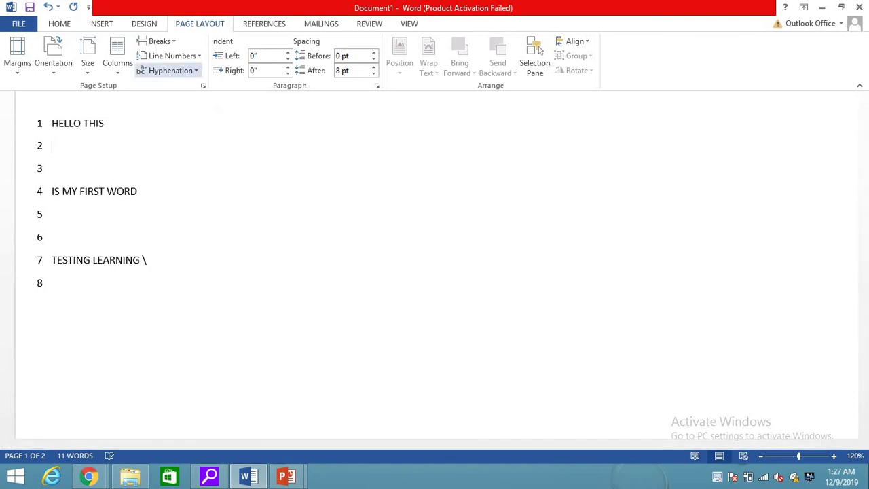
- Open the Hyphenation Options and accept the dialog's settings
click(170, 70)
key(Down)
key(Down)
key(Down)
key(Down)
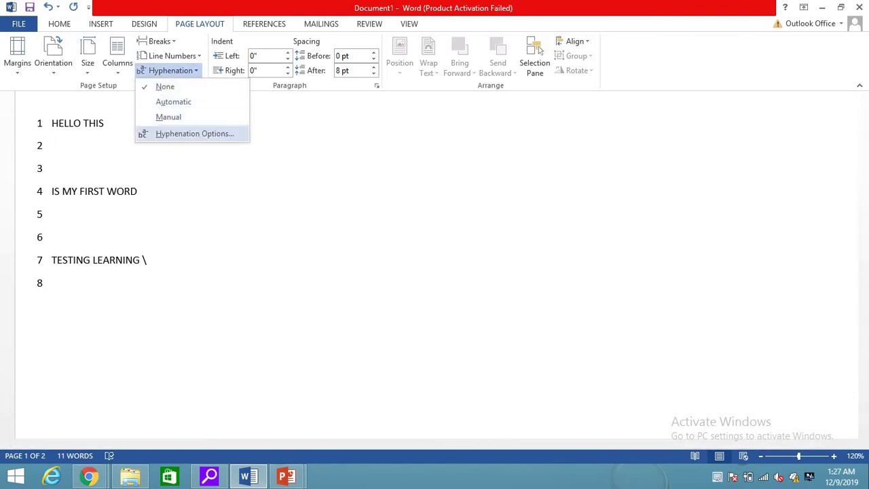
key(Return)
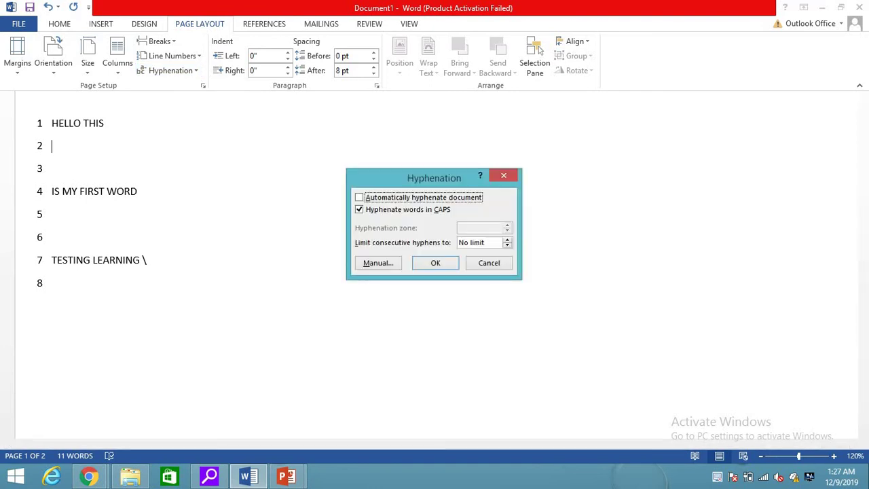
key(Return)
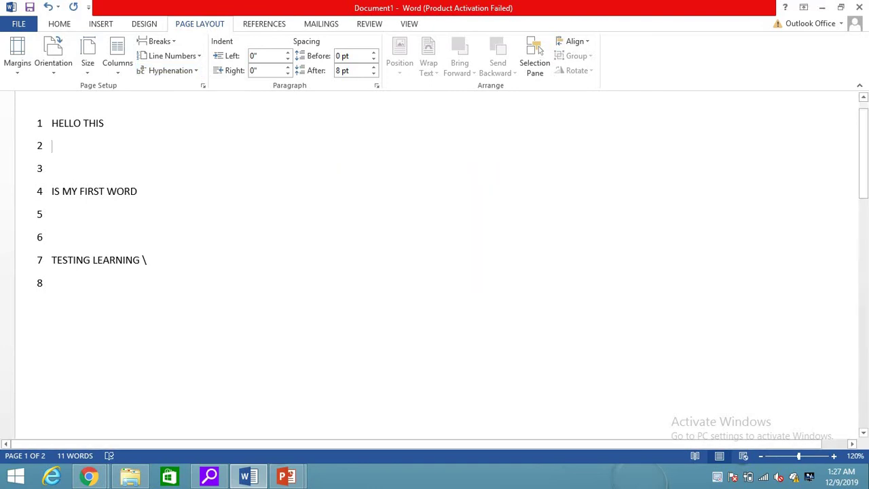
- Select all the text and run manual hyphenation on it, checking the rest of the document too
key(ctrl+a)
key(Down)
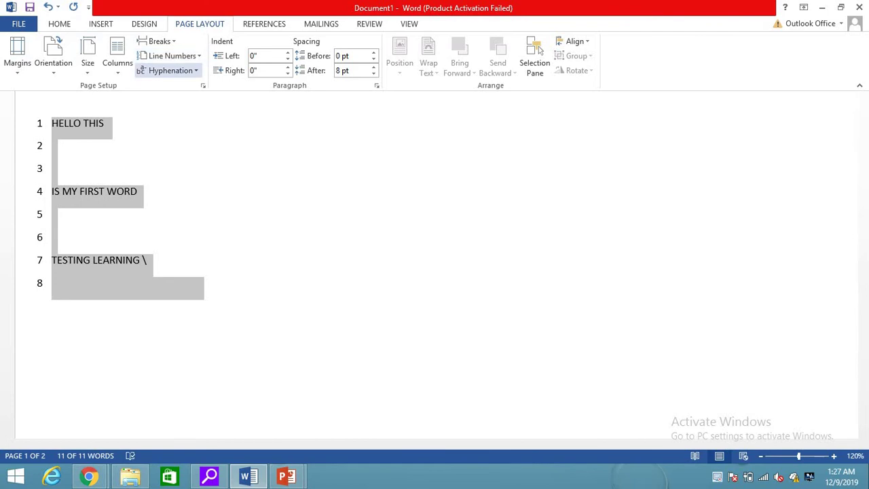
key(Return)
key(Down)
key(Down)
key(Down)
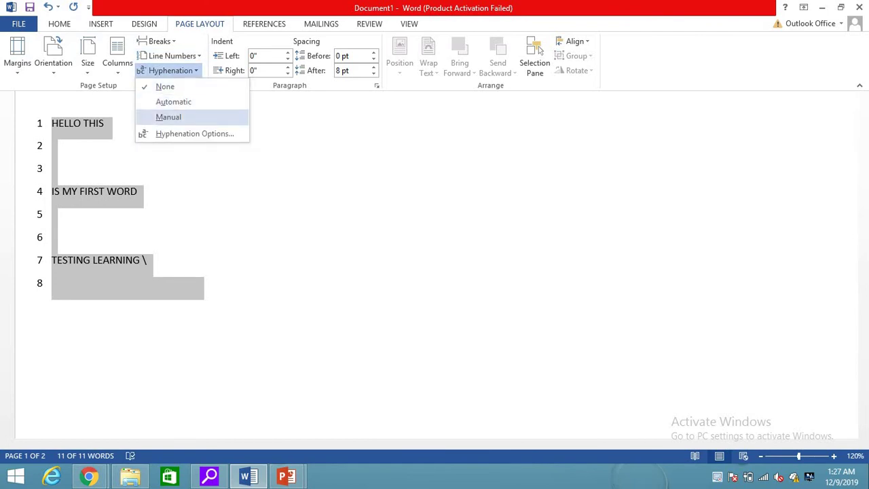
key(Return)
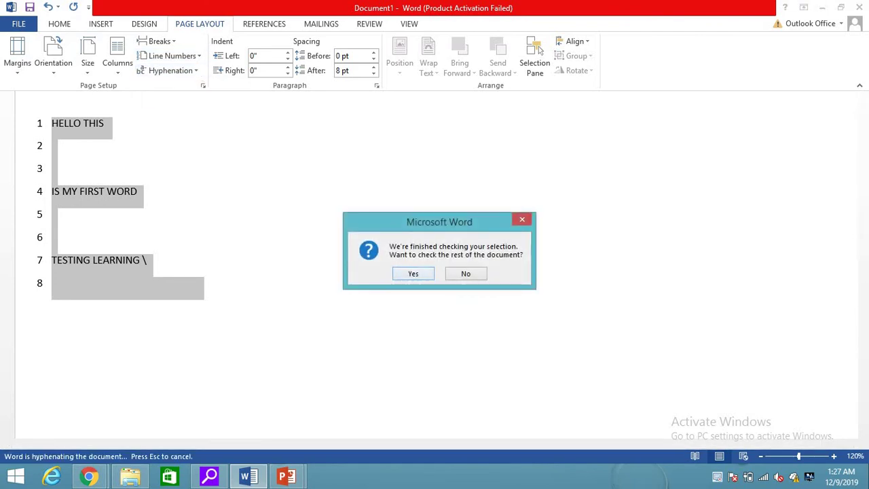
key(Return)
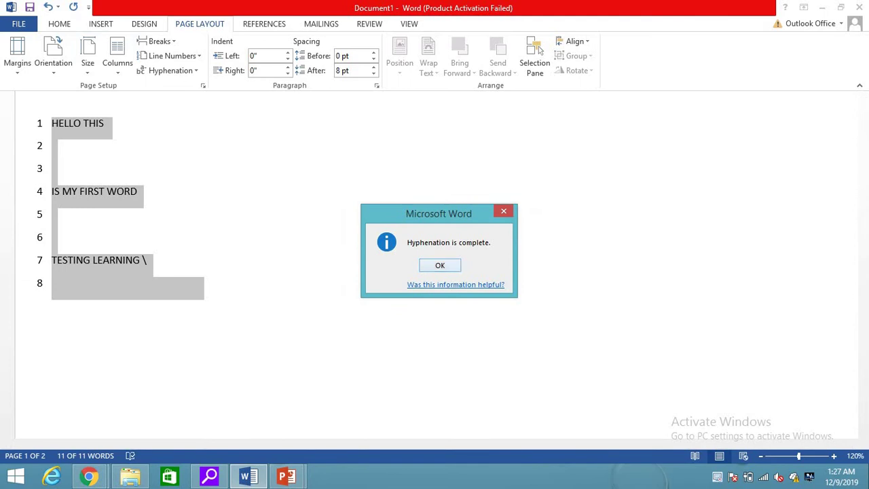
key(Return)
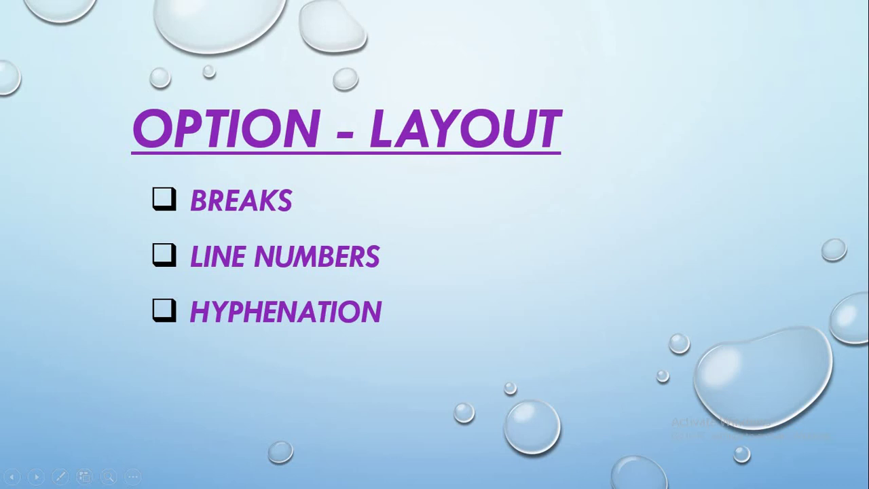
- Advance the PowerPoint slideshow to the slide on indent and spacing, and return to the Word document
key(Right)
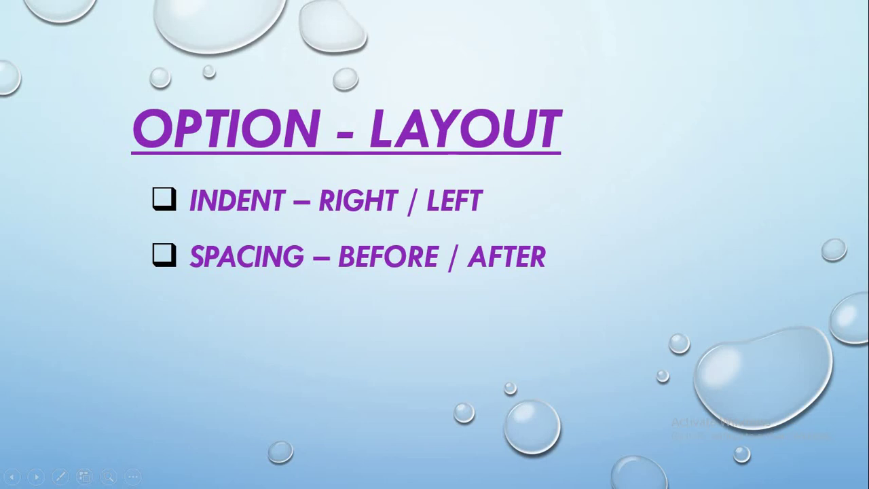
key(alt+Tab)
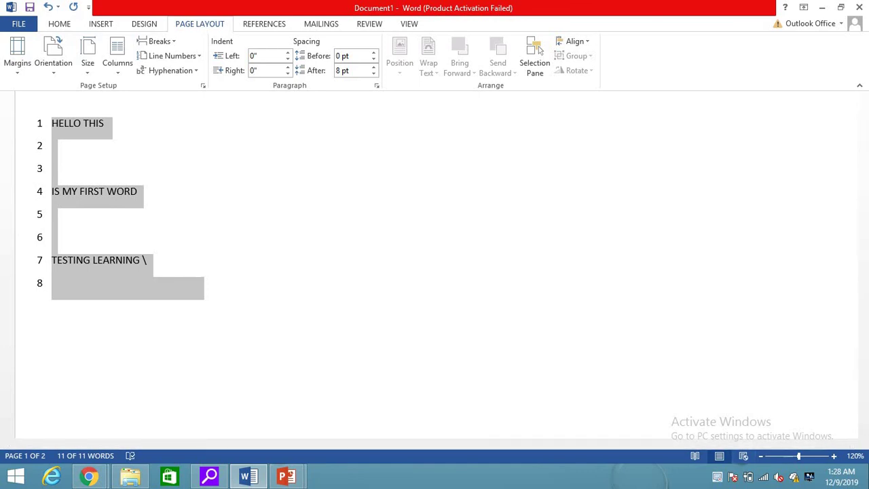
- Set the left indent of the selected text to 0.9"
scroll(539, 51, down, 9)
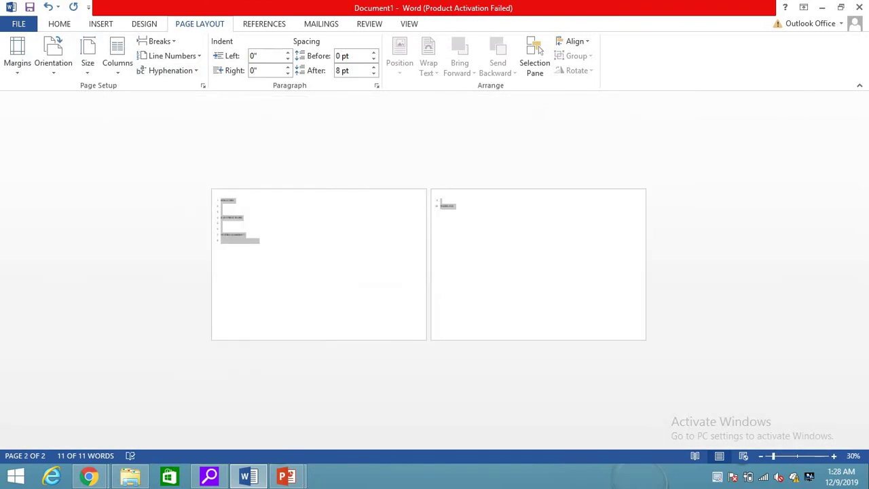
click(287, 52)
click(287, 52)
click(287, 52)
click(287, 52)
click(287, 52)
click(287, 52)
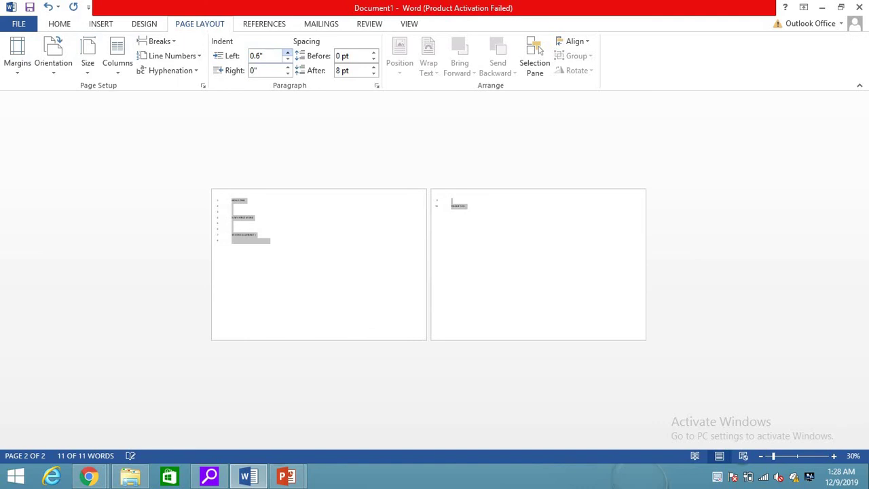
click(287, 53)
click(287, 52)
click(287, 52)
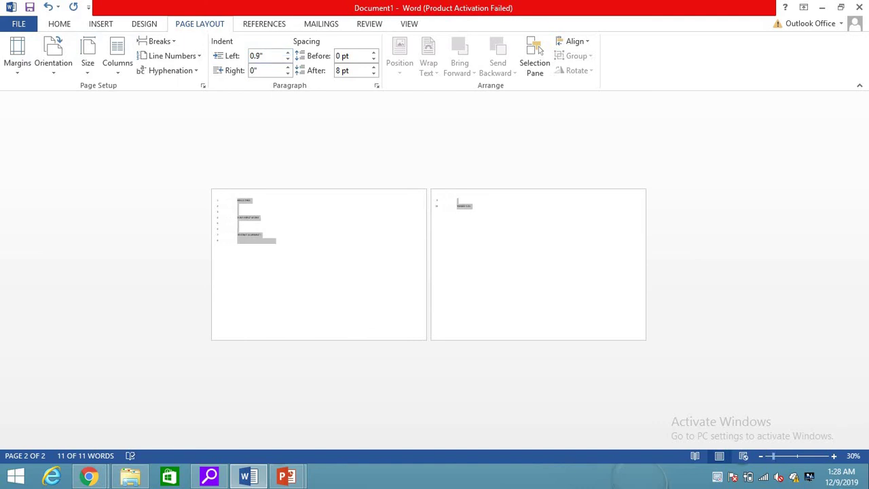
- Increase the left indent of the selected text to 2.2"
click(834, 456)
click(833, 456)
click(834, 456)
click(833, 456)
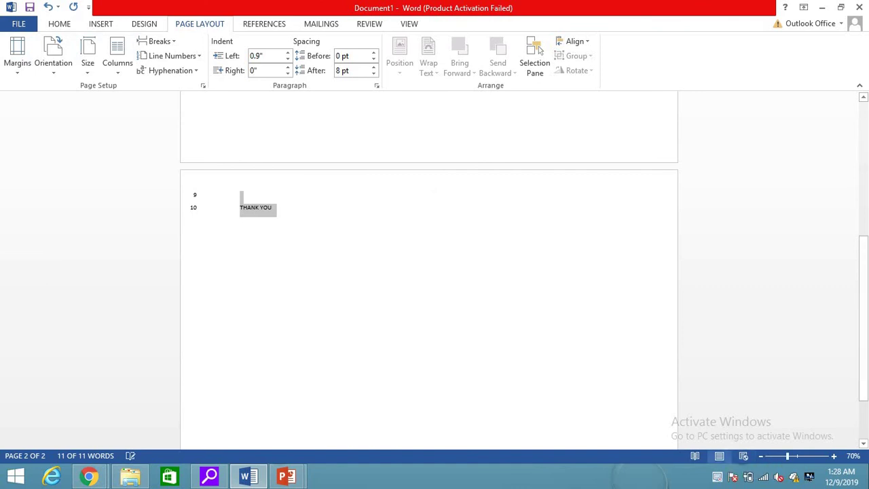
scroll(434, 271, down, 2)
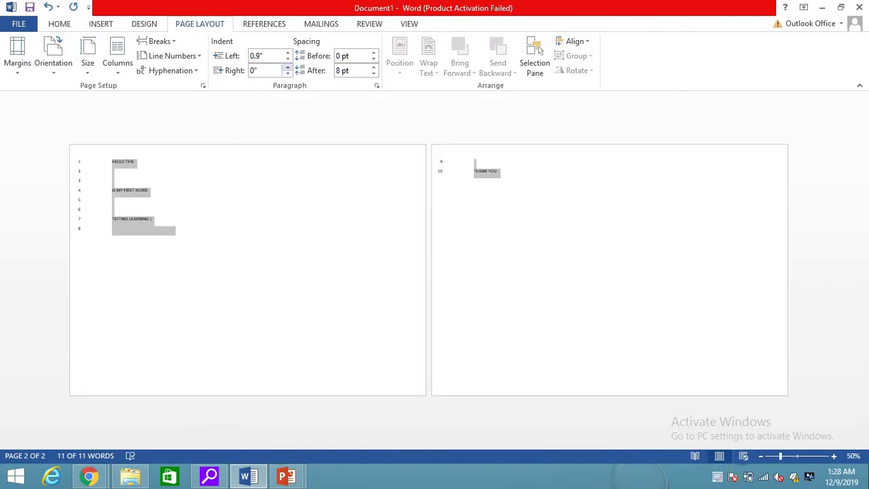
click(287, 53)
click(287, 52)
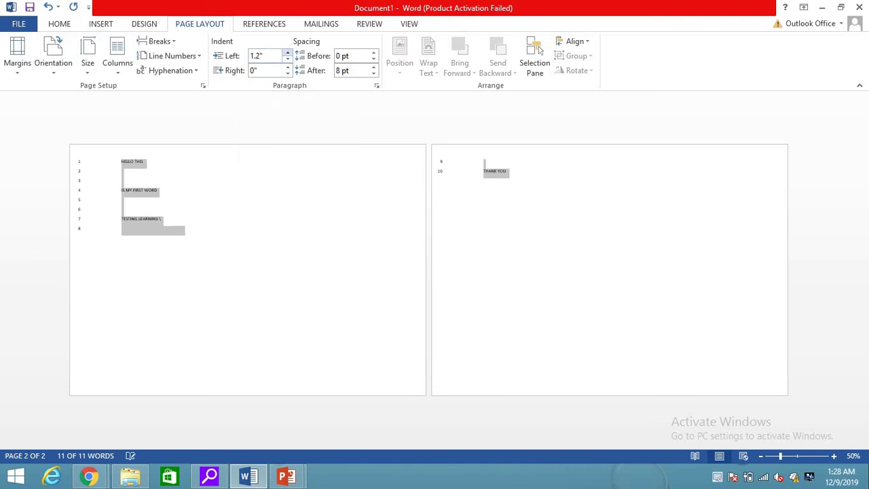
click(287, 53)
click(287, 53)
click(287, 52)
click(288, 53)
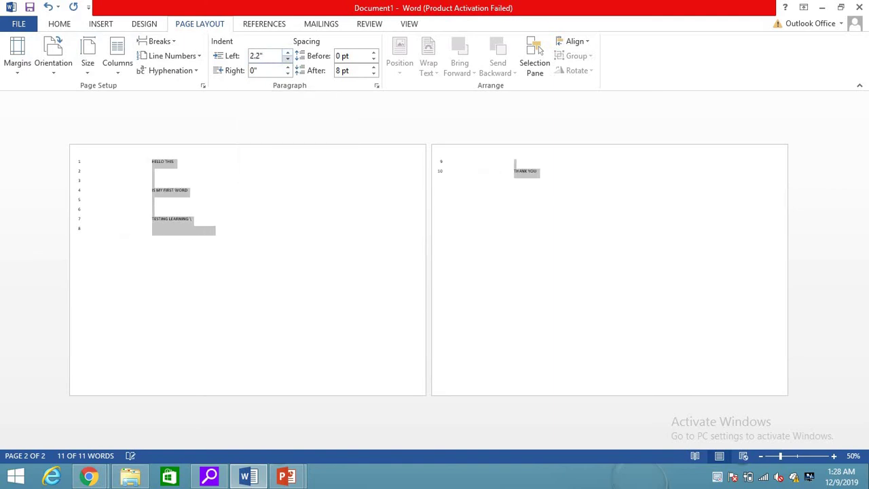
- Reduce the left indent of the selected text to 1.6"
click(287, 59)
click(288, 59)
click(287, 59)
click(287, 59)
click(287, 59)
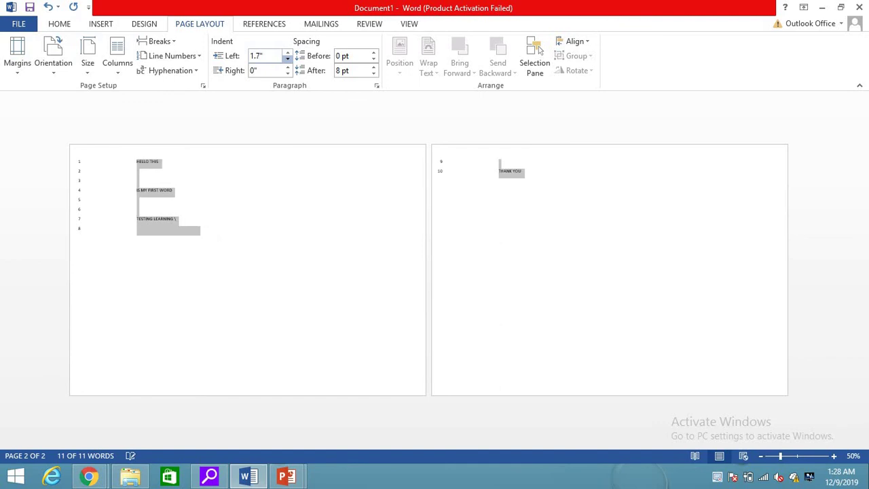
click(287, 59)
- Set the right indent of the selected text to 0.5"
click(287, 66)
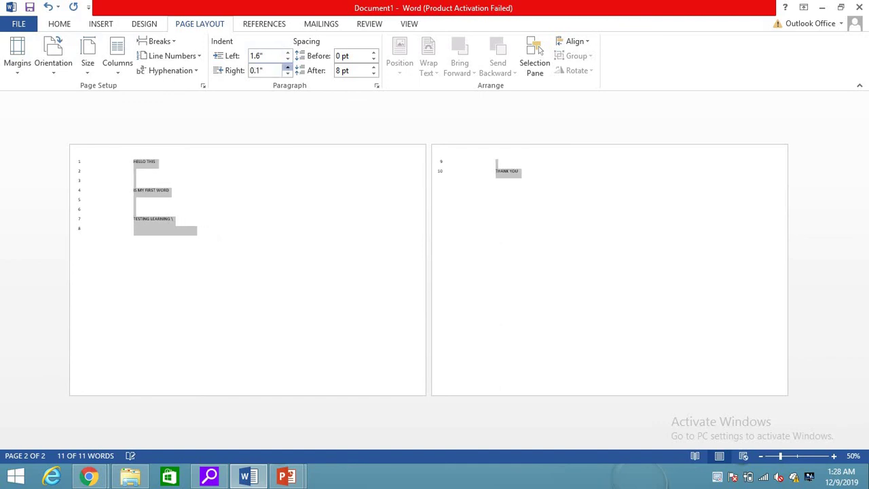
click(287, 67)
click(287, 66)
click(287, 67)
click(287, 66)
click(287, 66)
click(287, 67)
click(287, 66)
click(287, 67)
click(287, 67)
click(287, 67)
click(287, 66)
click(288, 73)
click(287, 73)
click(287, 74)
click(287, 73)
click(287, 74)
click(287, 73)
click(287, 73)
click(287, 73)
- Set the spacing before the selected paragraphs to 48 pt
click(373, 53)
text(3)
key(Return)
click(374, 53)
click(373, 53)
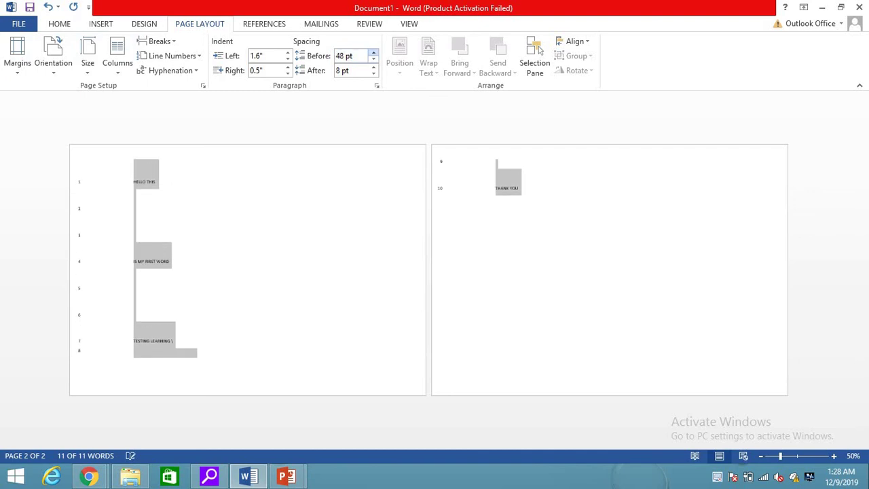
- Lower the spacing before the selected paragraphs to Auto
click(373, 59)
click(373, 59)
click(373, 59)
click(373, 59)
click(374, 59)
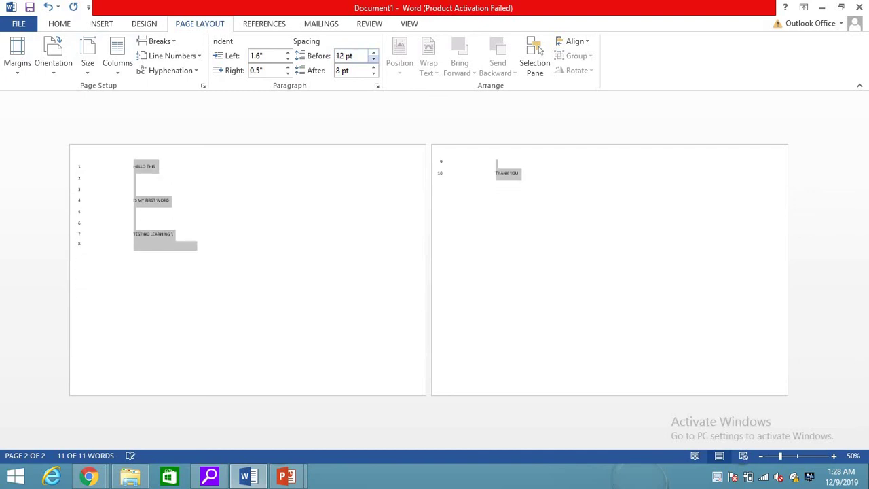
click(373, 59)
click(373, 59)
click(374, 59)
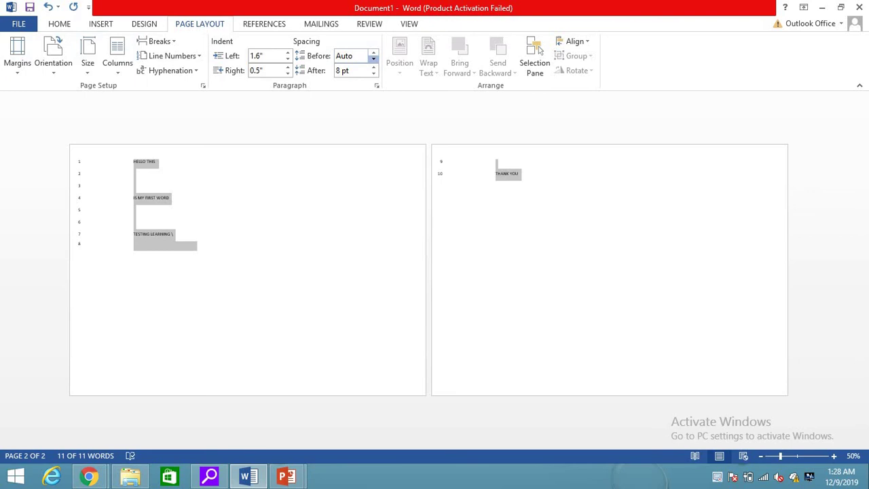
- Lower the spacing after the selected paragraphs to Auto
click(374, 73)
click(373, 74)
click(373, 74)
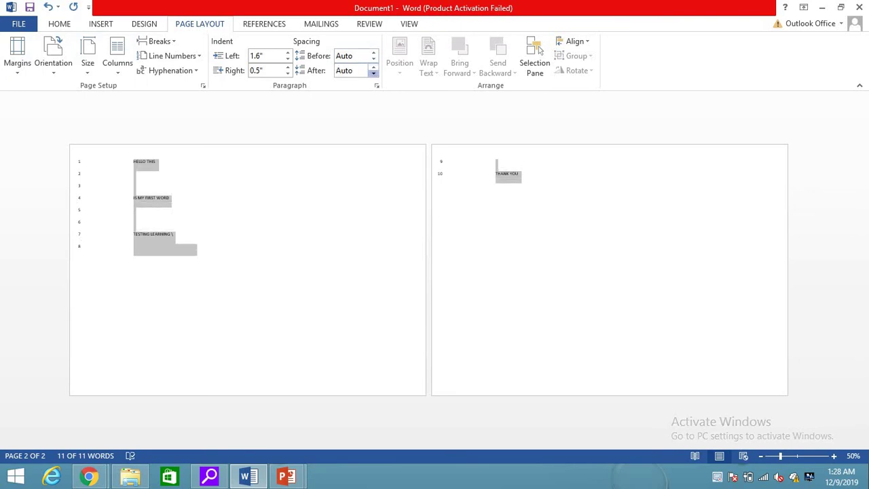
- Increase the spacing after the selected paragraphs beyond 18 pt
click(372, 67)
click(373, 67)
click(372, 67)
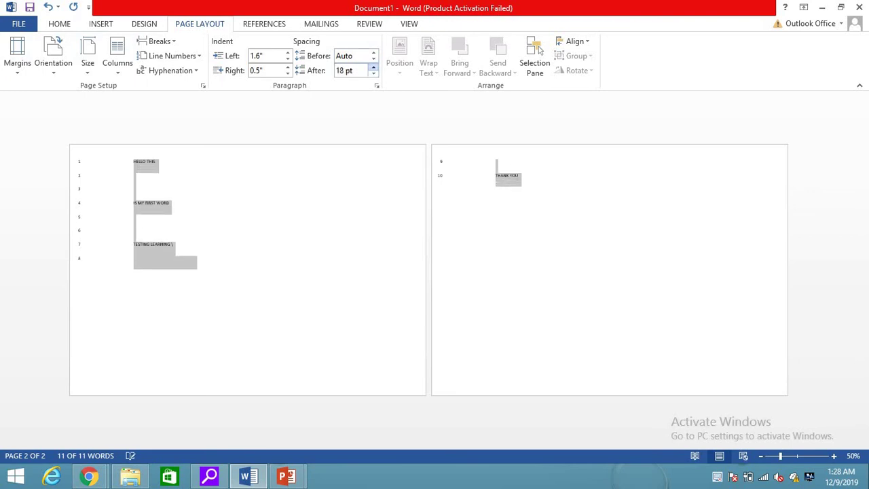
click(373, 66)
click(373, 67)
click(372, 67)
click(373, 66)
click(373, 67)
click(372, 67)
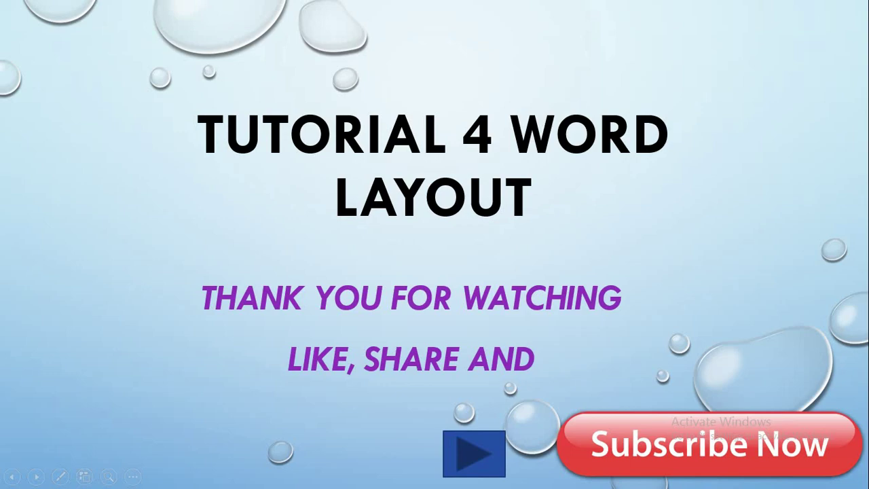
- Advance the PowerPoint slideshow past the closing thank-you slide to its end
key(Right)
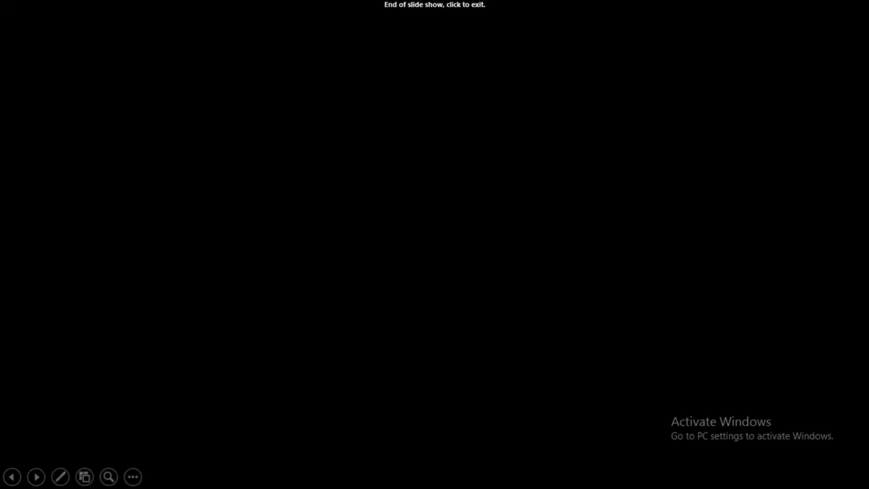